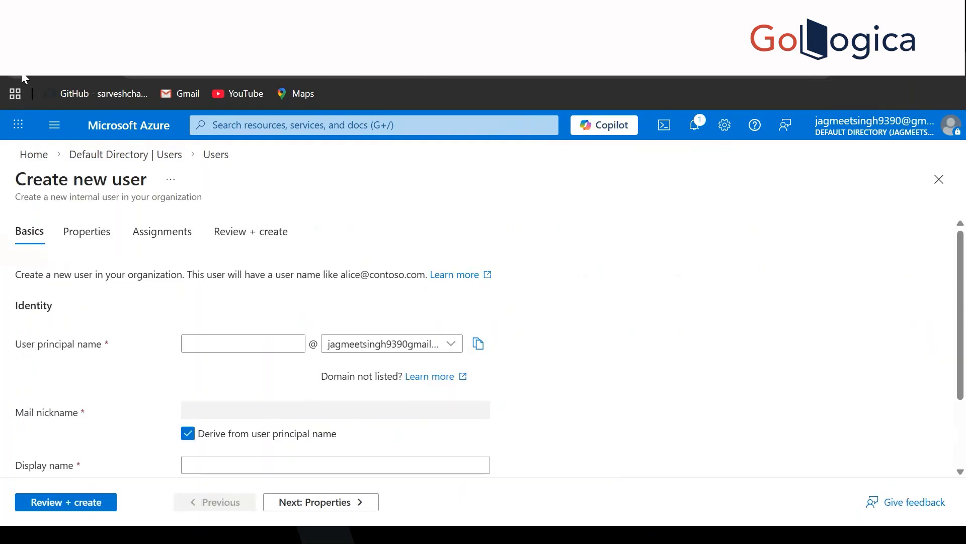
Step: Leave the unfinished new-user form through the Users breadcrumb to reach the directory's Users list
click(216, 154)
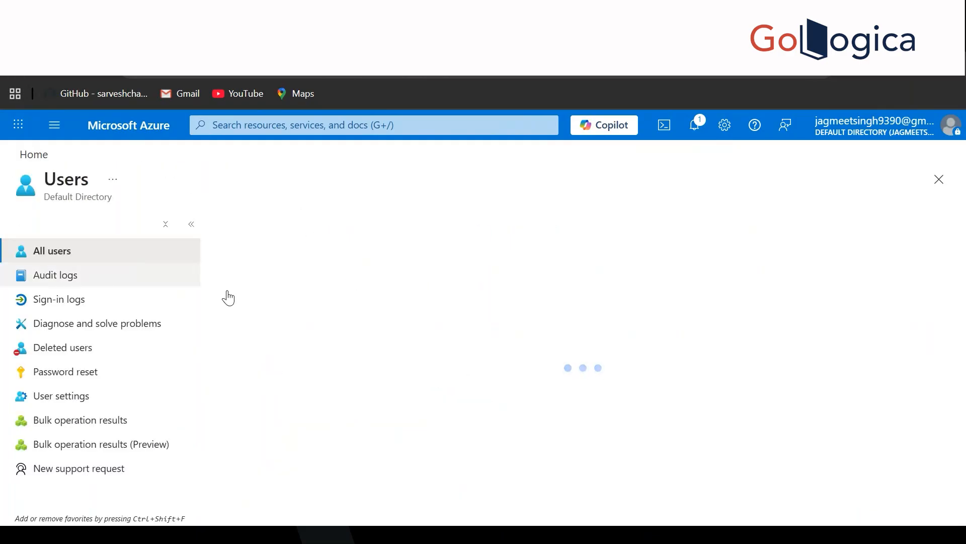
Step: Start a new internal user with Sohaib as both user principal name and display name
click(267, 224)
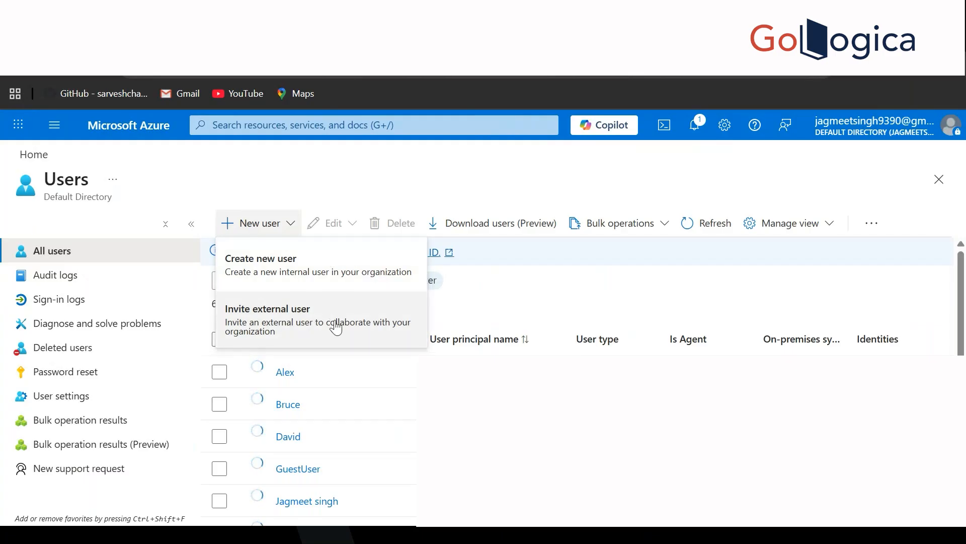
click(390, 256)
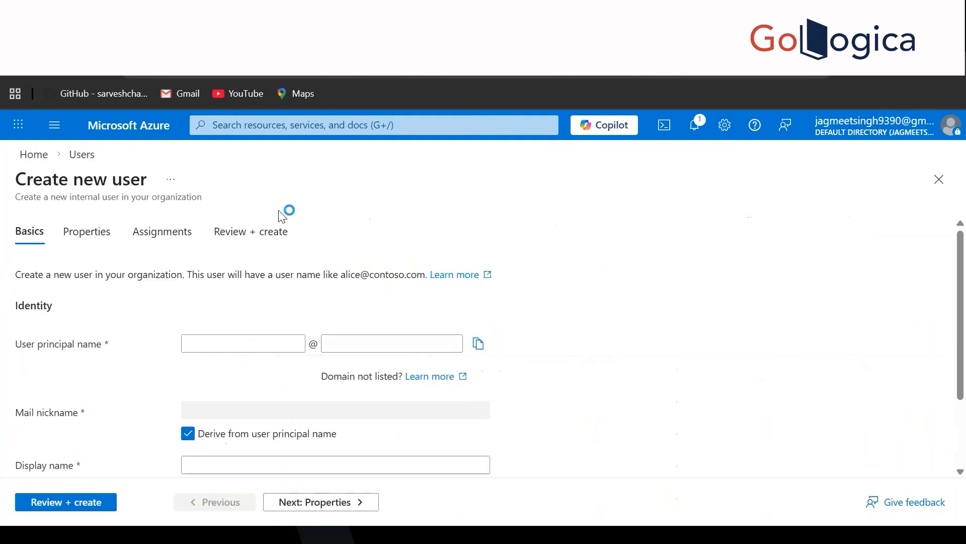
click(223, 347)
text(Sohaib)
scroll(675, 313, down, 2)
click(381, 383)
text(S)
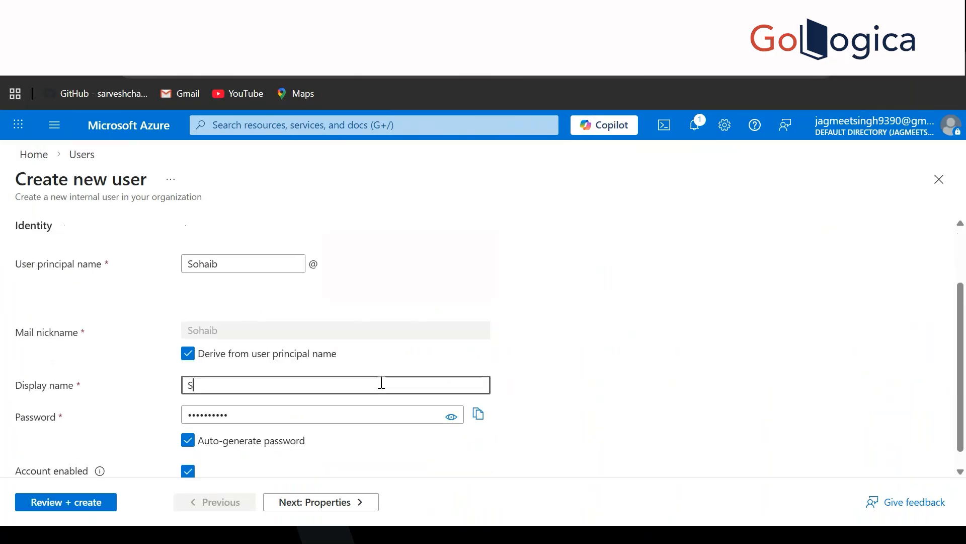
text(ohaib)
scroll(380, 383, down, 1)
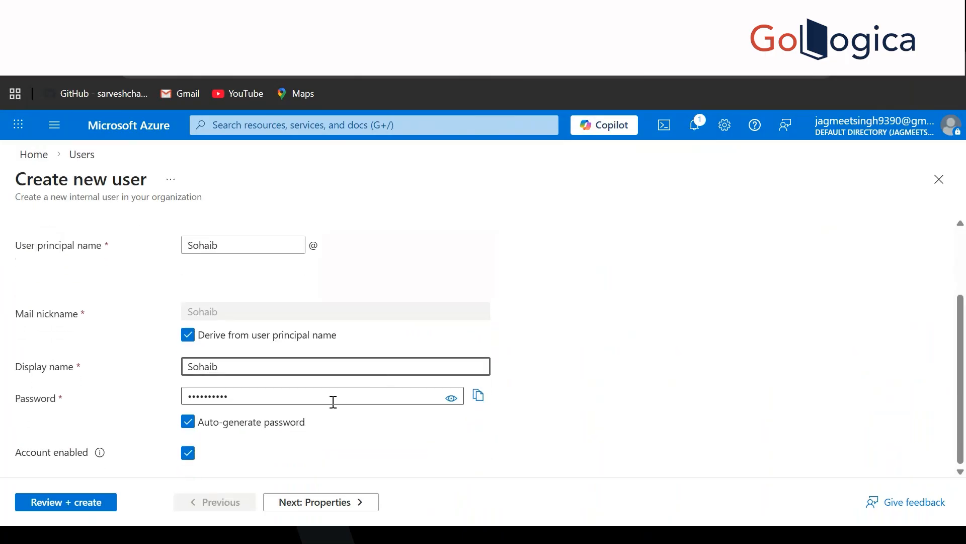
Step: Turn off auto-generated password, enter a manual password, and continue to Properties
click(237, 426)
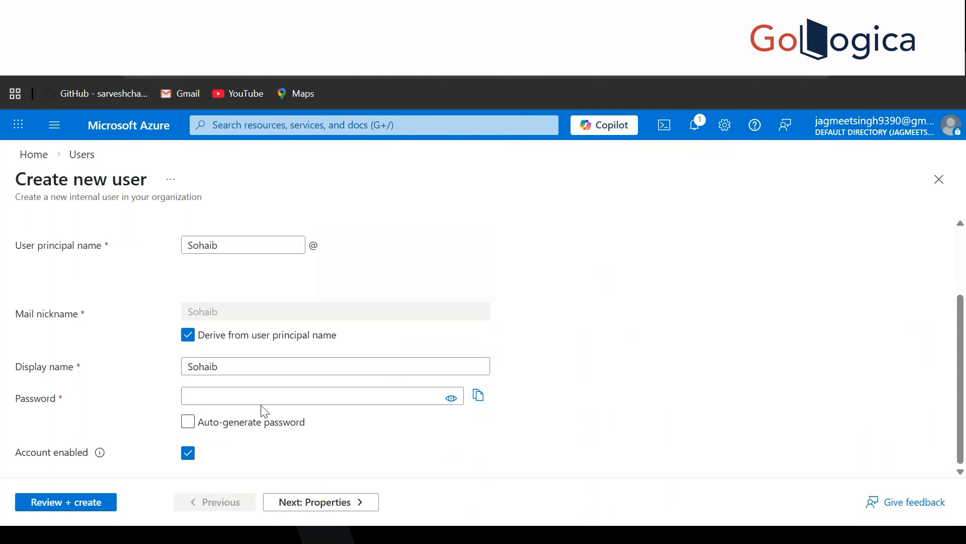
click(248, 396)
text(•••••)
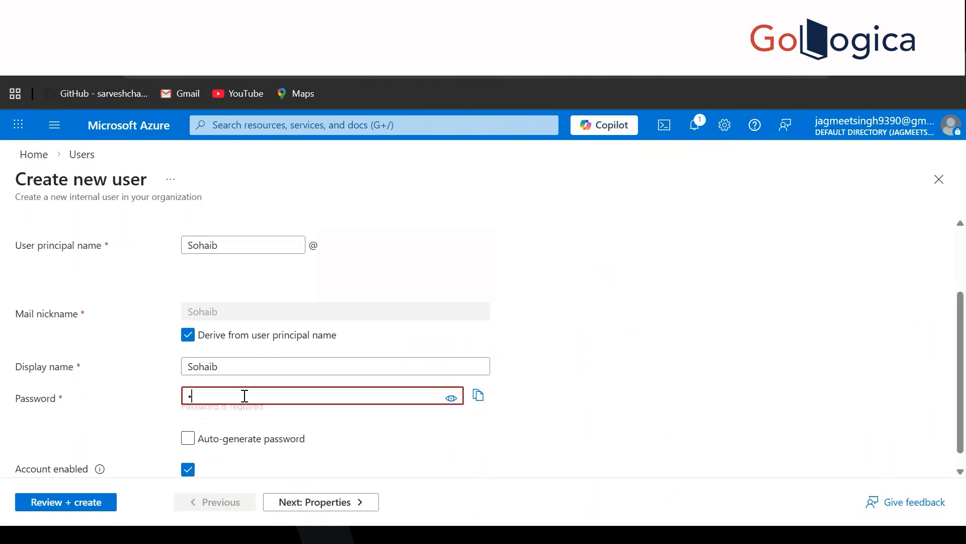
text(•••••)
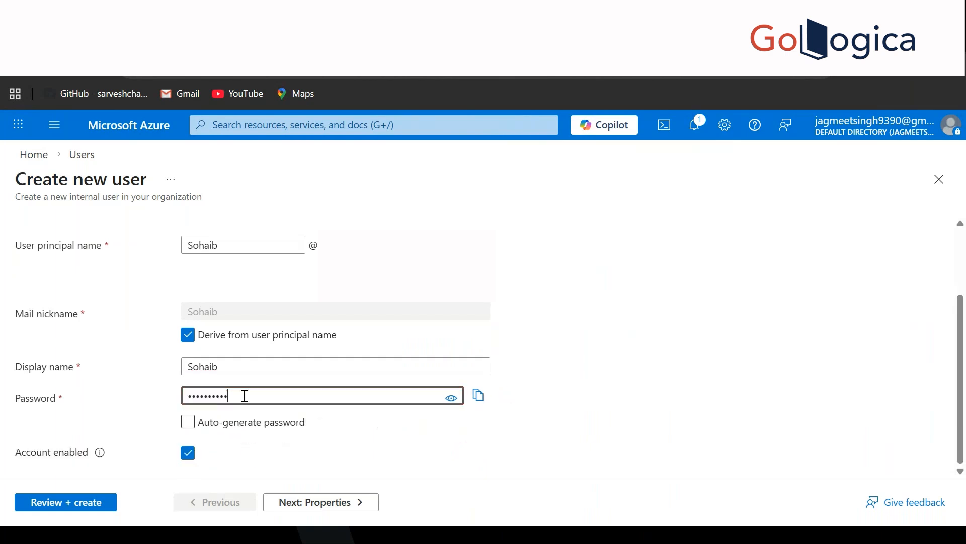
click(300, 501)
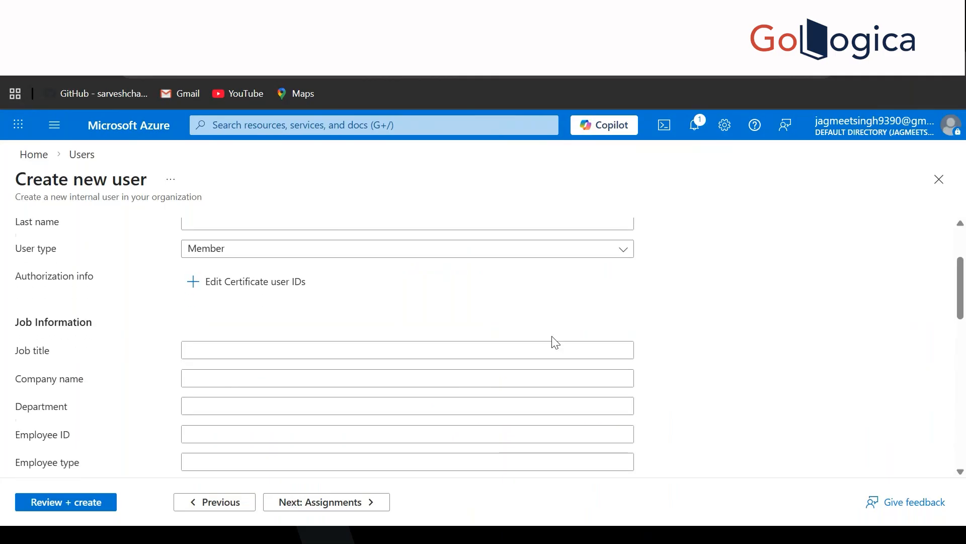
Step: Enter 'IT Adm' as the new user's job title
click(385, 302)
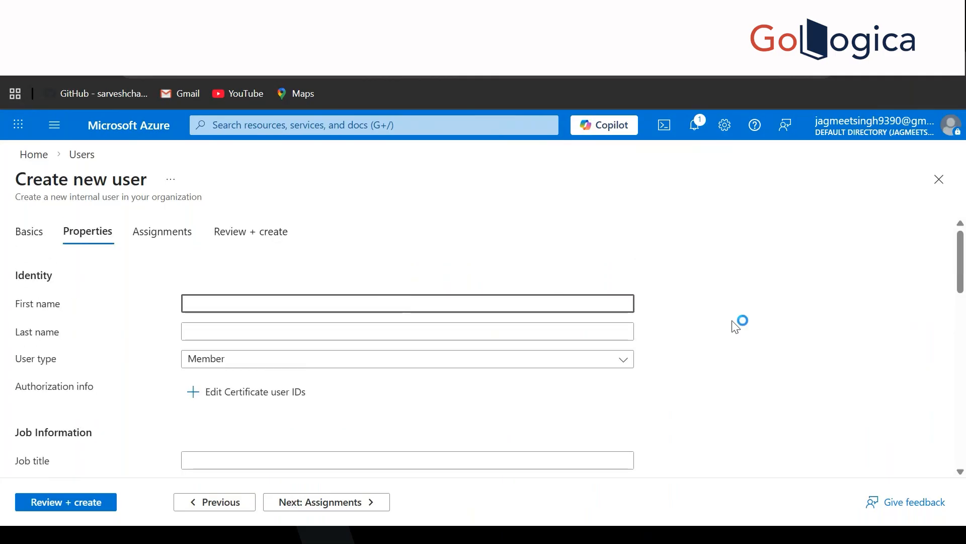
scroll(738, 324, down, 2)
scroll(636, 324, down, 2)
scroll(493, 330, down, 3)
click(271, 222)
text(IT Adm)
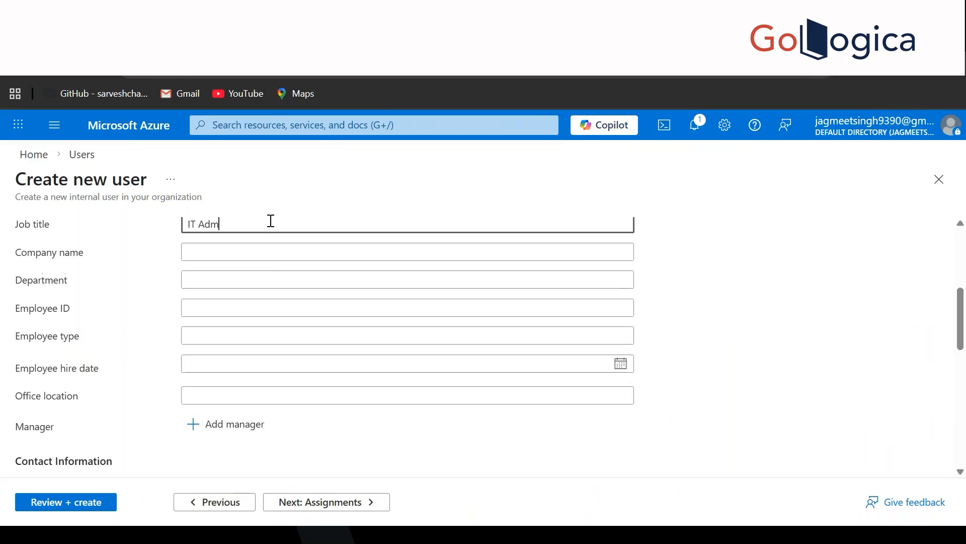
Step: Set the usage location to Canada and continue to Assignments
scroll(401, 357, down, 3)
scroll(401, 356, down, 5)
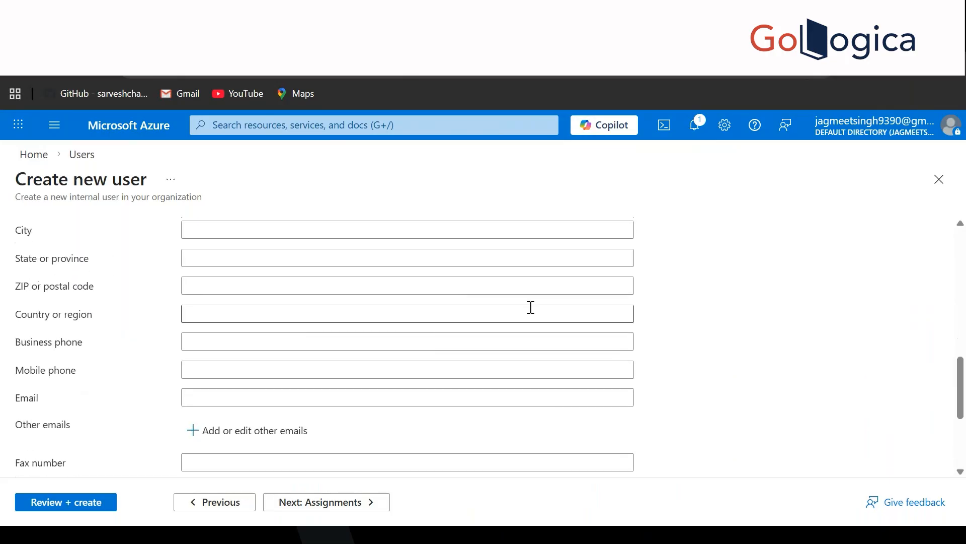
scroll(532, 307, down, 3)
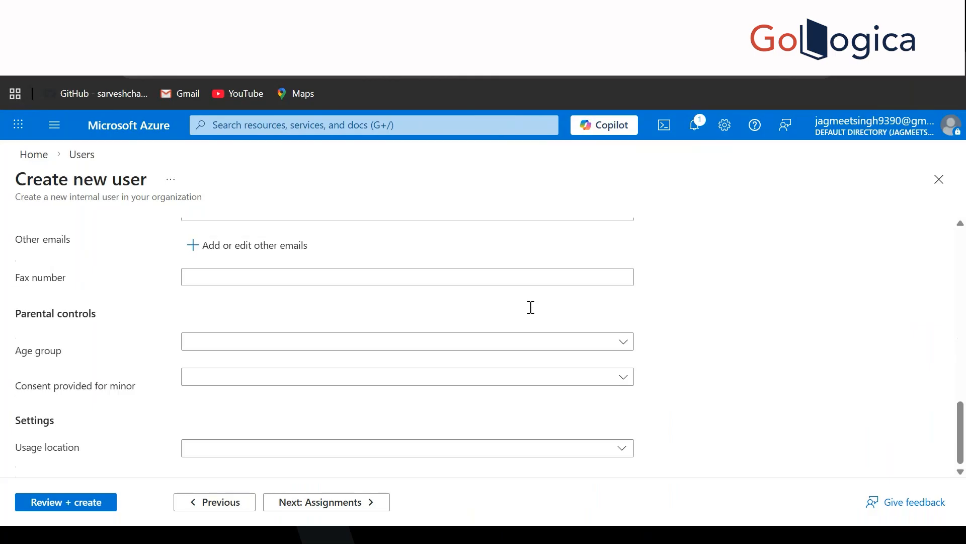
click(431, 453)
text(In)
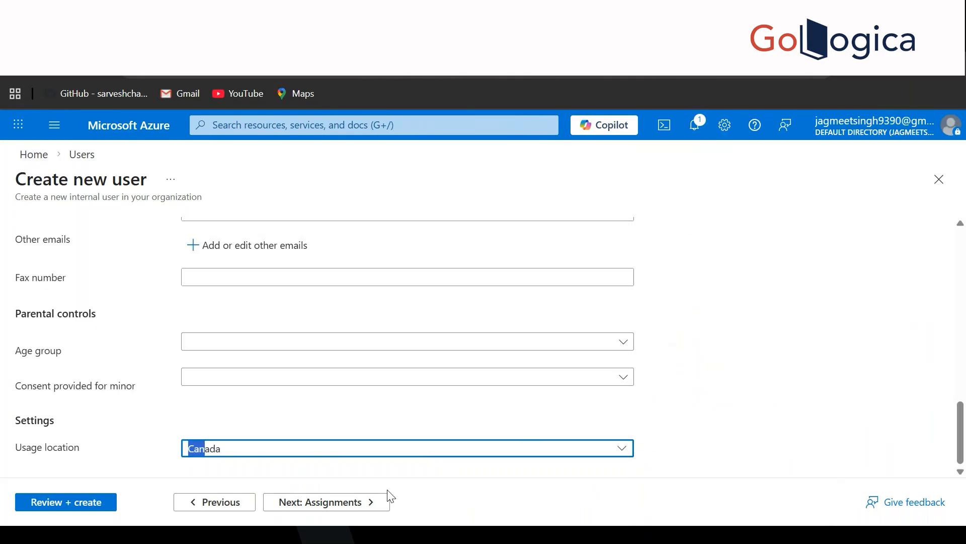
click(288, 516)
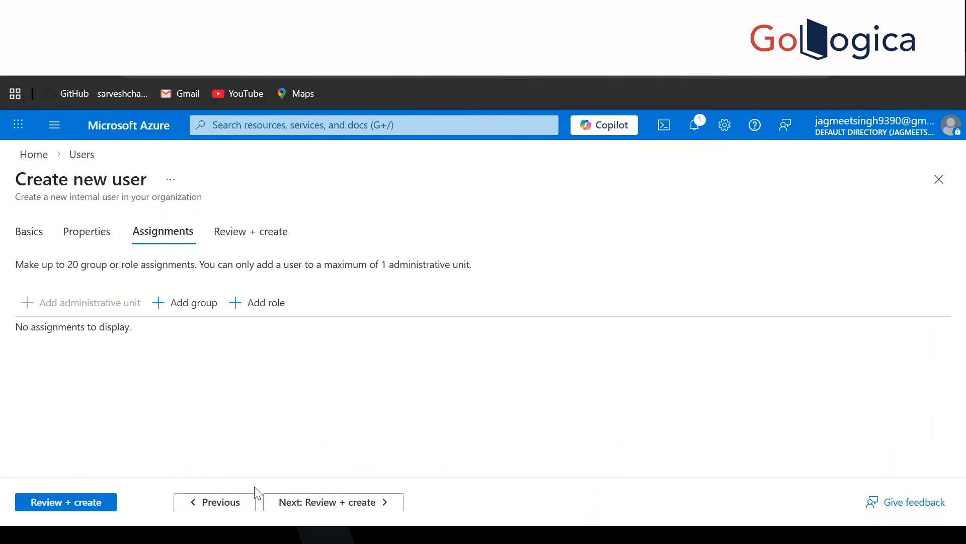
click(105, 506)
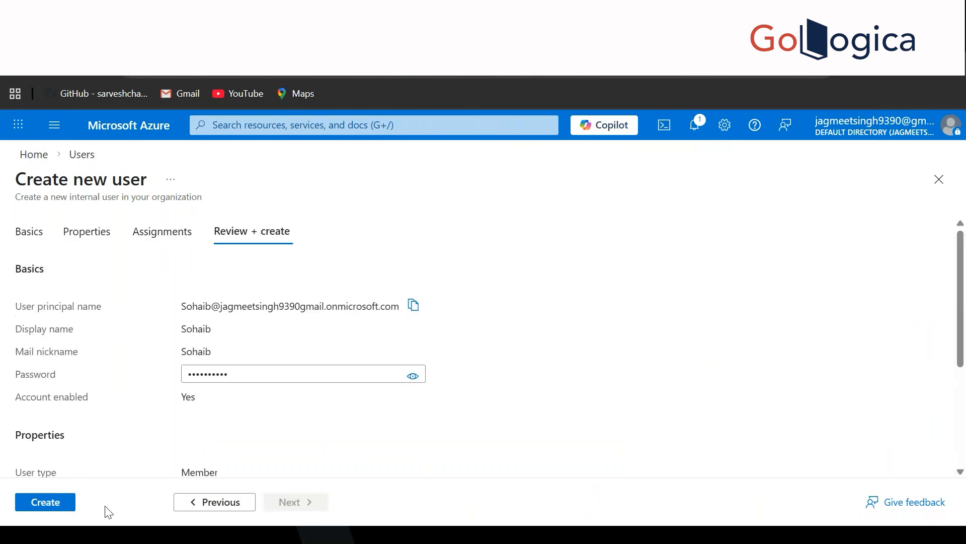
click(56, 503)
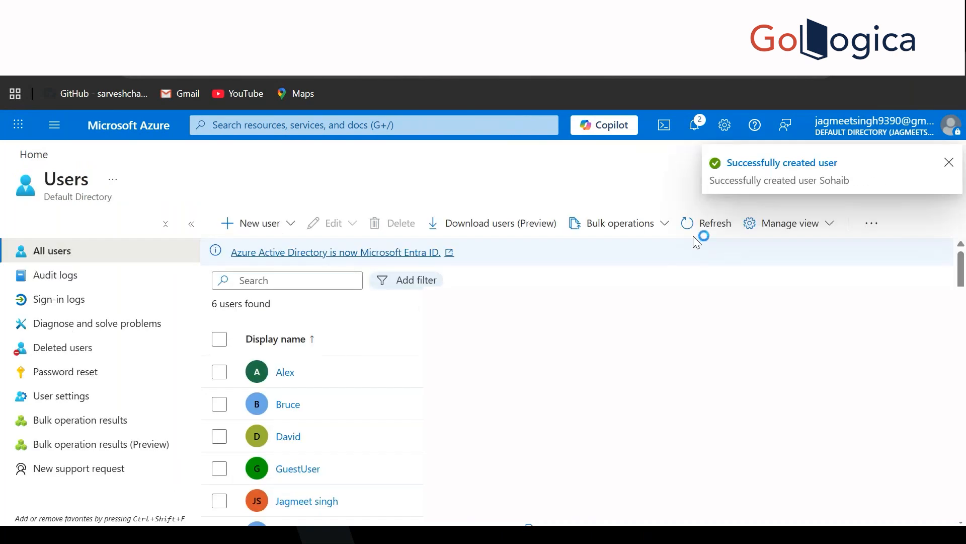
click(699, 238)
scroll(475, 284, down, 2)
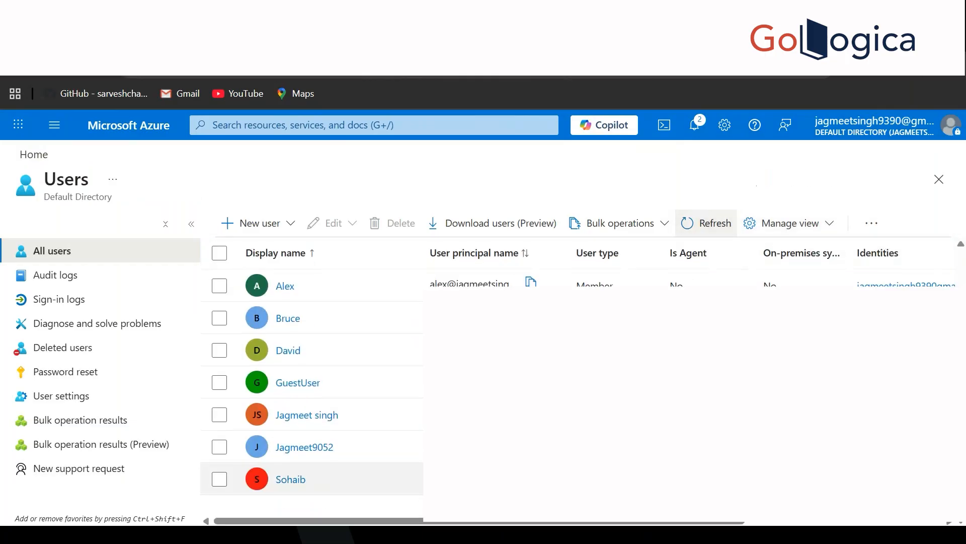
click(219, 479)
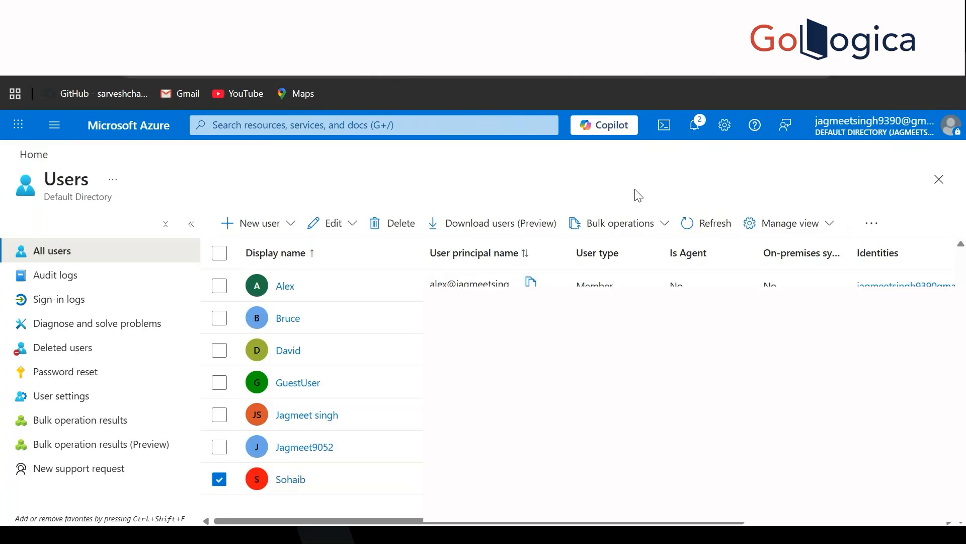
Step: Invite external guest 'ABC' with the guest's e-mail and message 'Hello, I am inviting you to join my organisation'
click(276, 229)
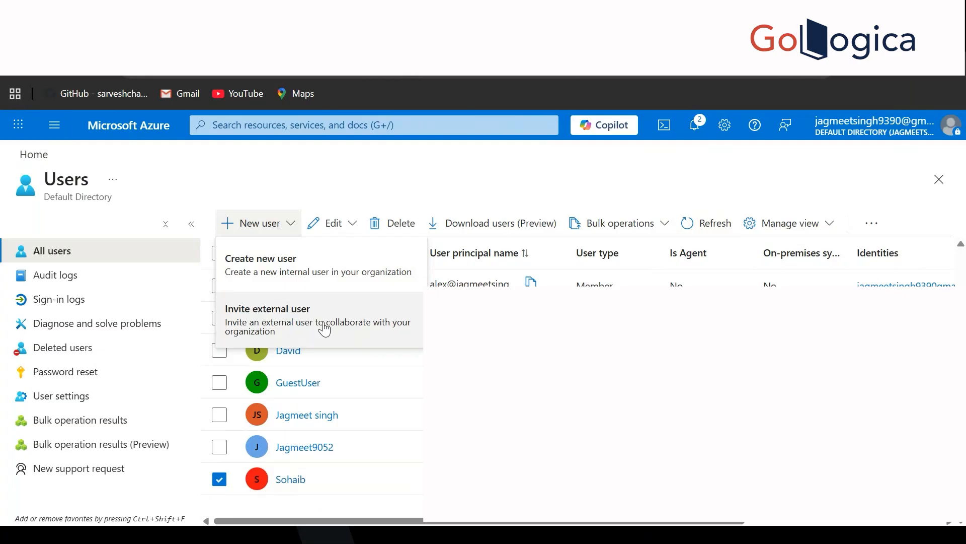
click(322, 329)
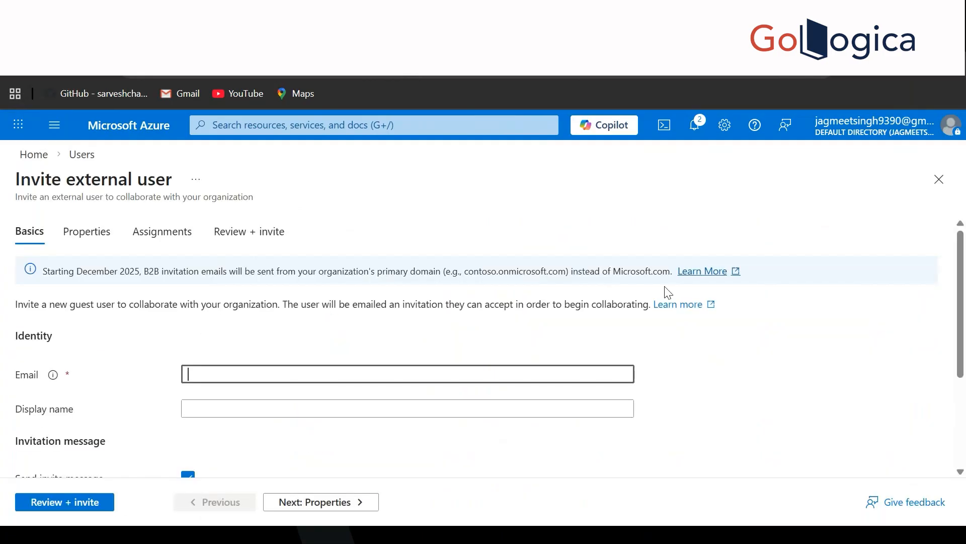
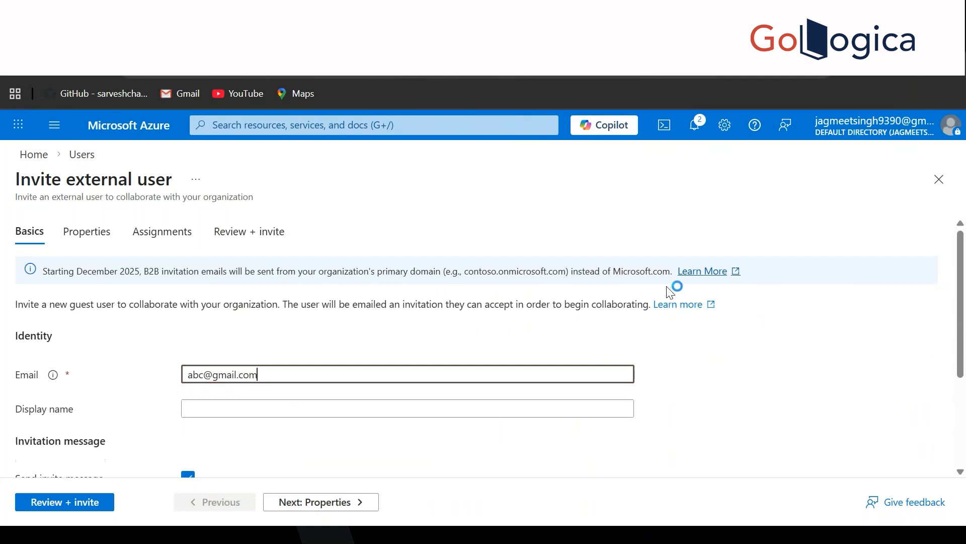
scroll(672, 292, down, 2)
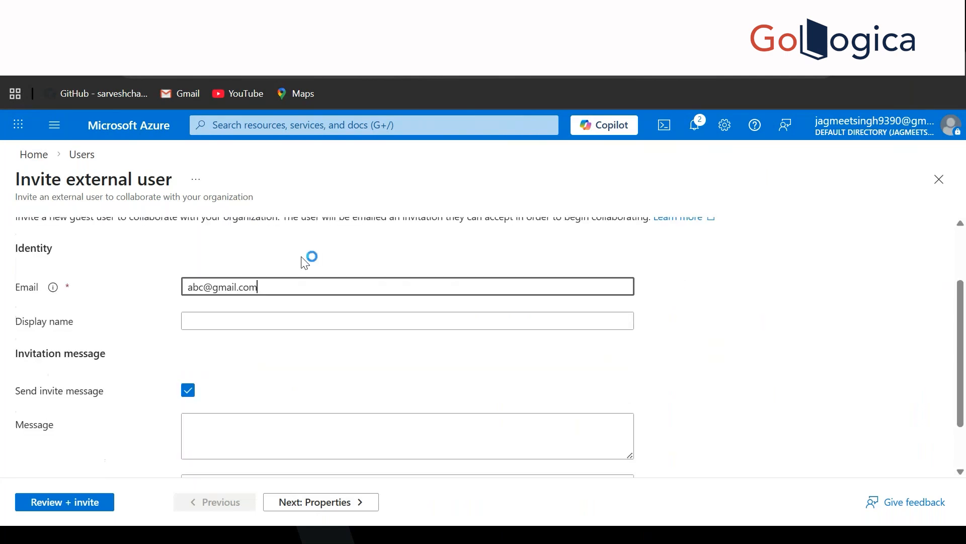
click(257, 317)
text(ABC)
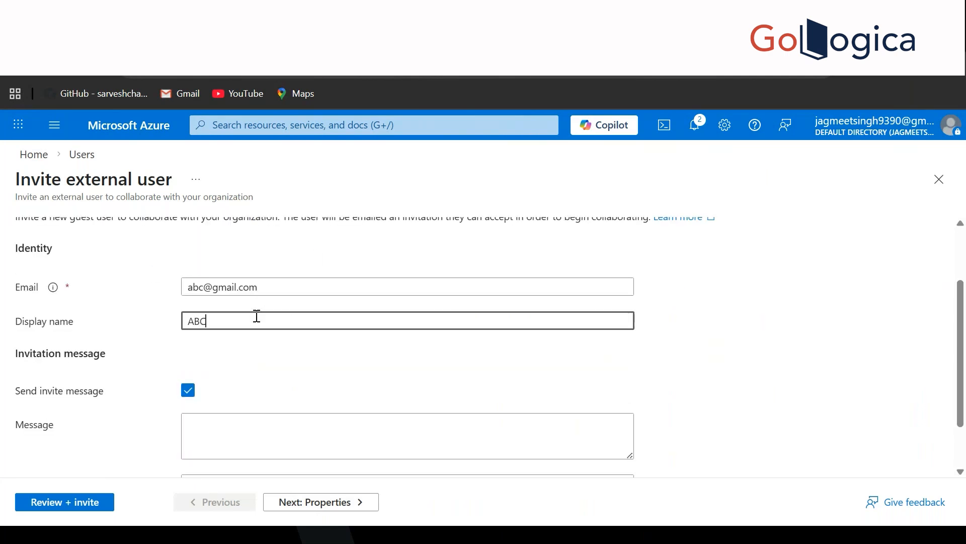
scroll(256, 316, down, 2)
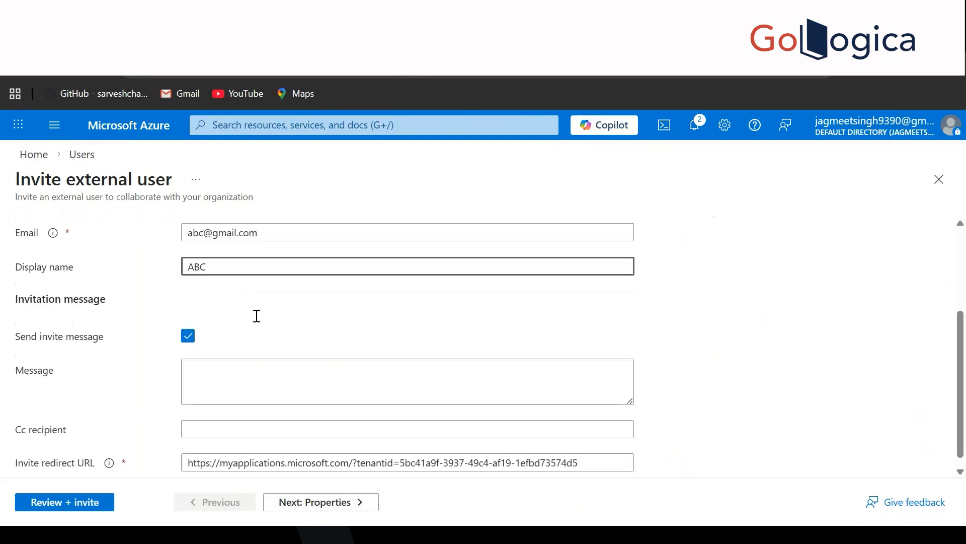
click(238, 375)
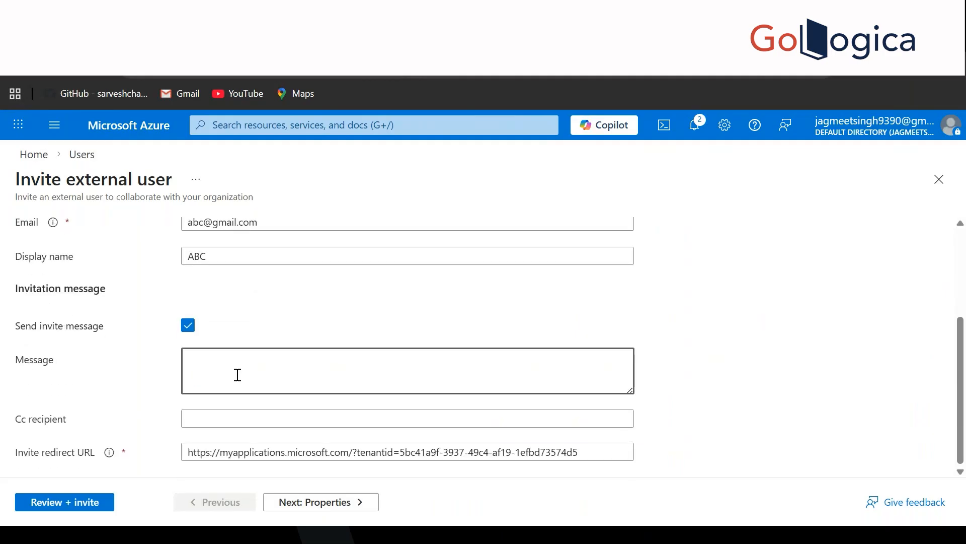
text(Hello, I am inviting you to join my )
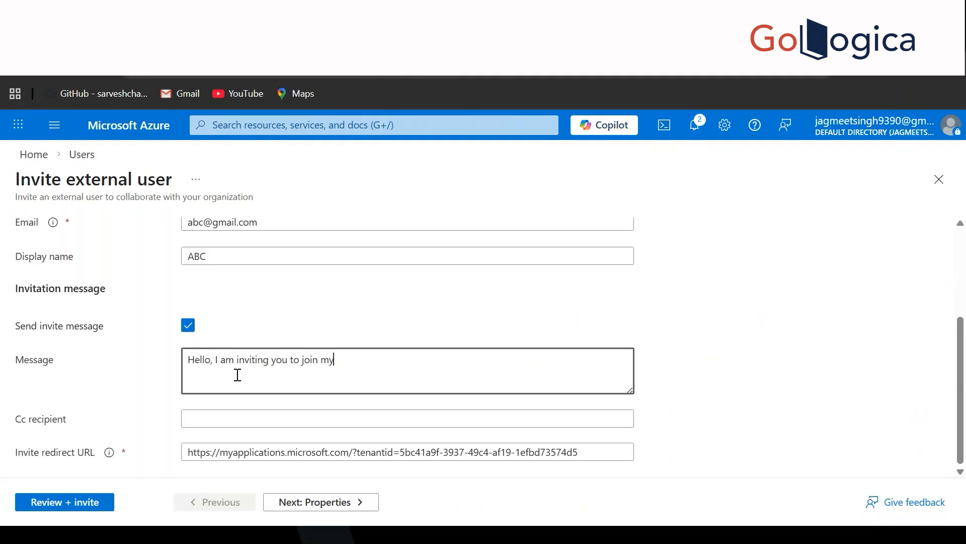
text(organisation)
Step: Go through Properties and Review, then send ABC's guest invitation
click(299, 507)
scroll(447, 356, down, 10)
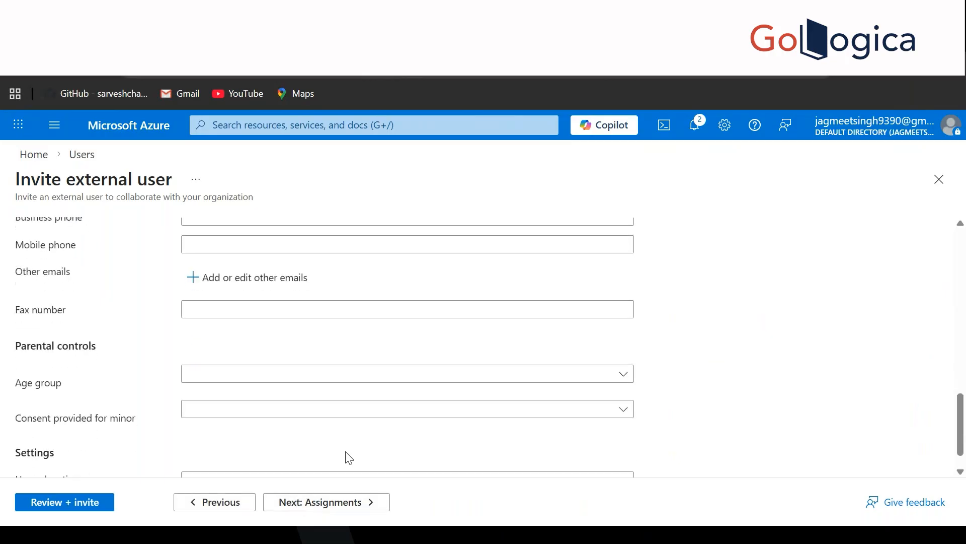
click(100, 512)
click(69, 508)
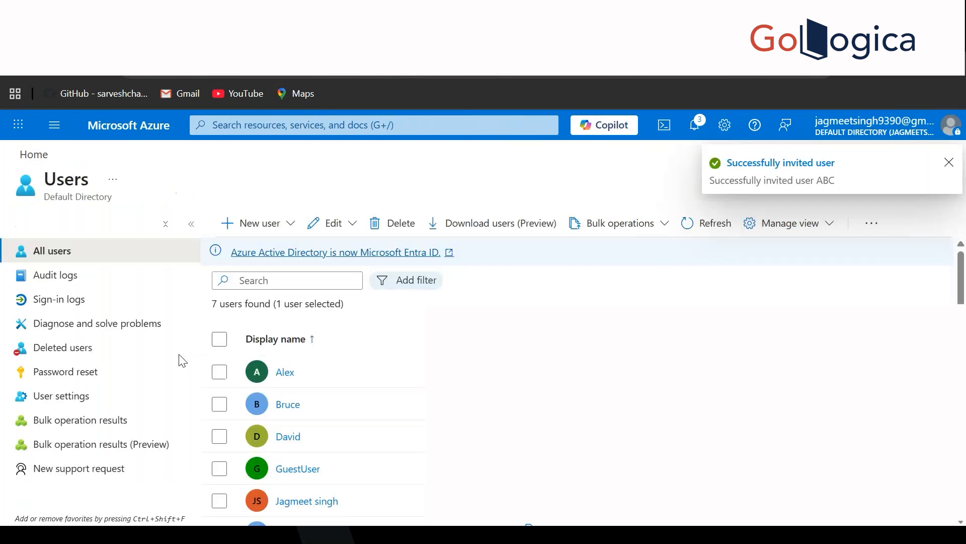
Step: Refresh the Users list and highlight ABC's Guest user type and on-premises sync value No
click(689, 226)
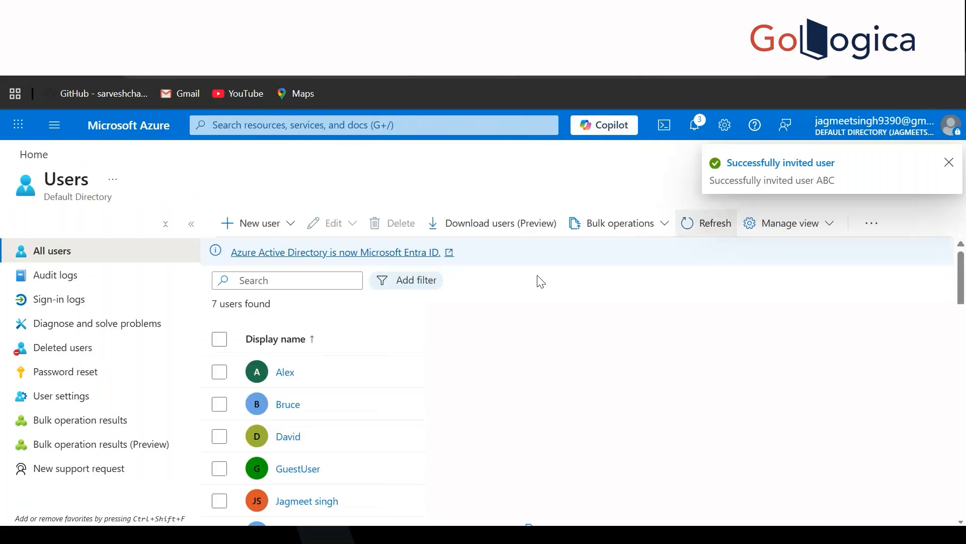
click(723, 226)
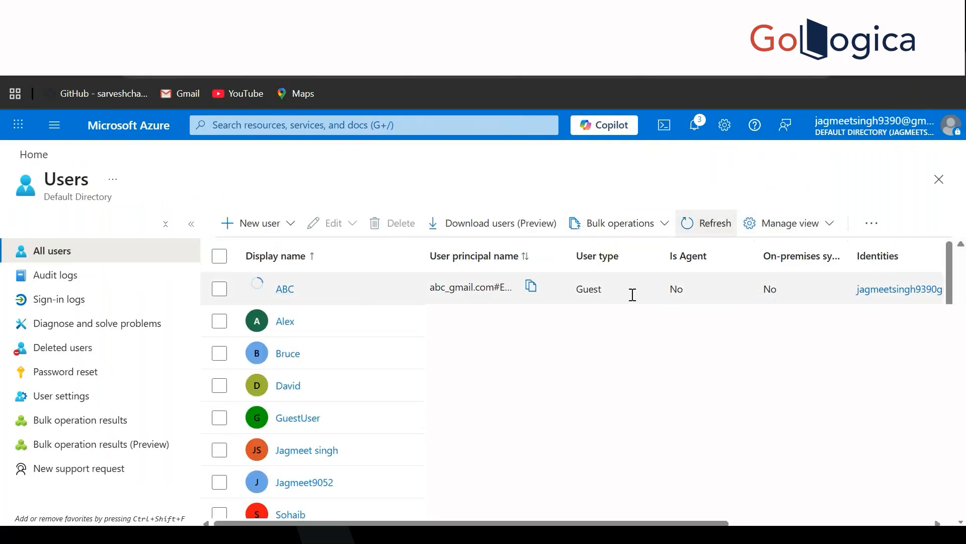
click(582, 296)
double_click(583, 296)
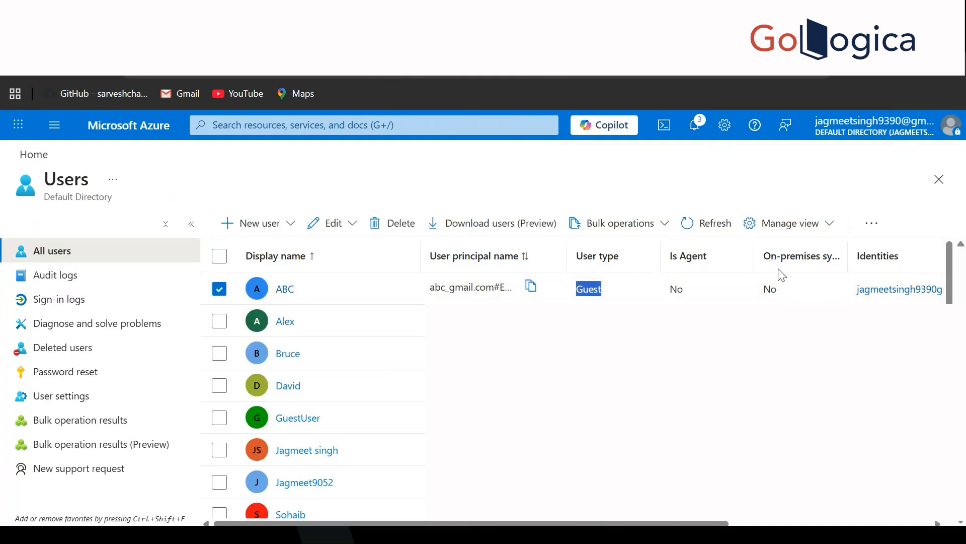
click(770, 297)
double_click(770, 297)
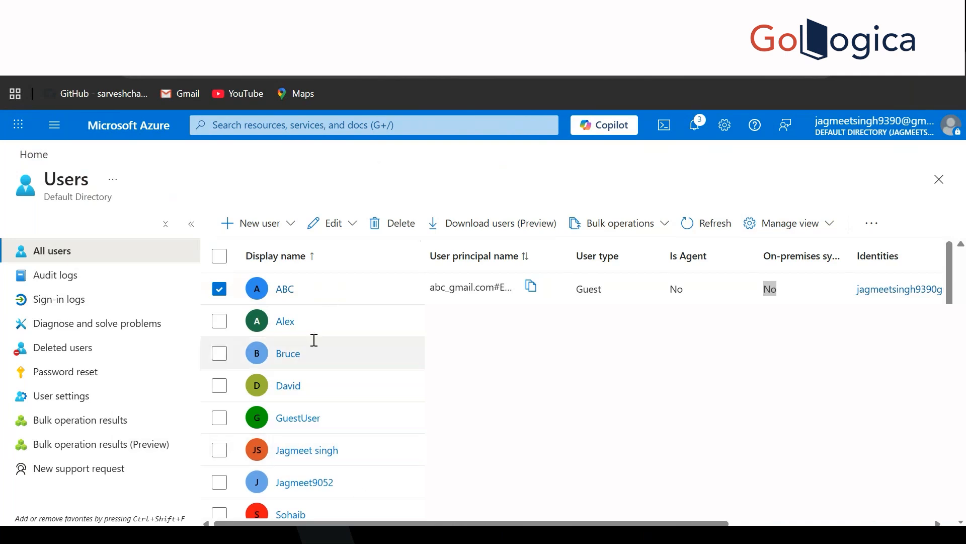
click(286, 294)
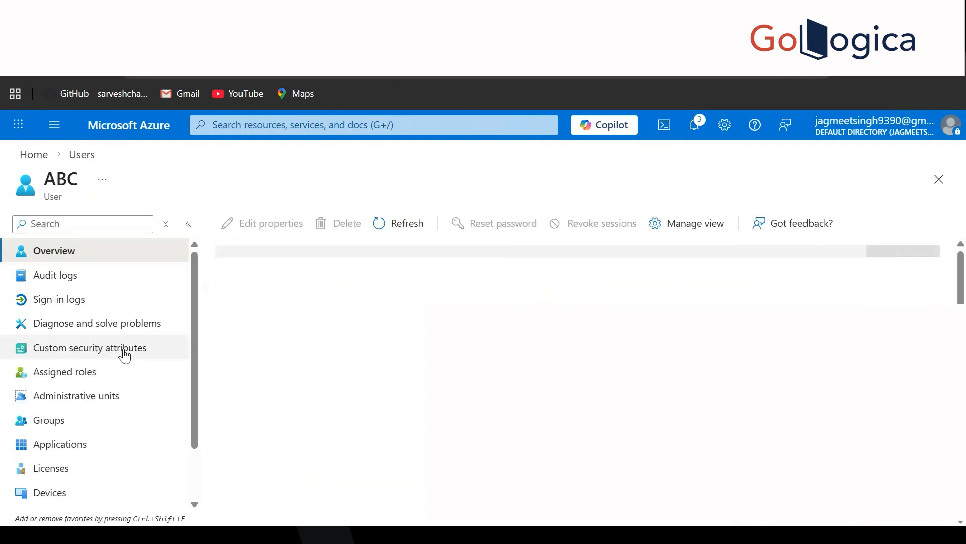
scroll(67, 367, down, 1)
click(59, 379)
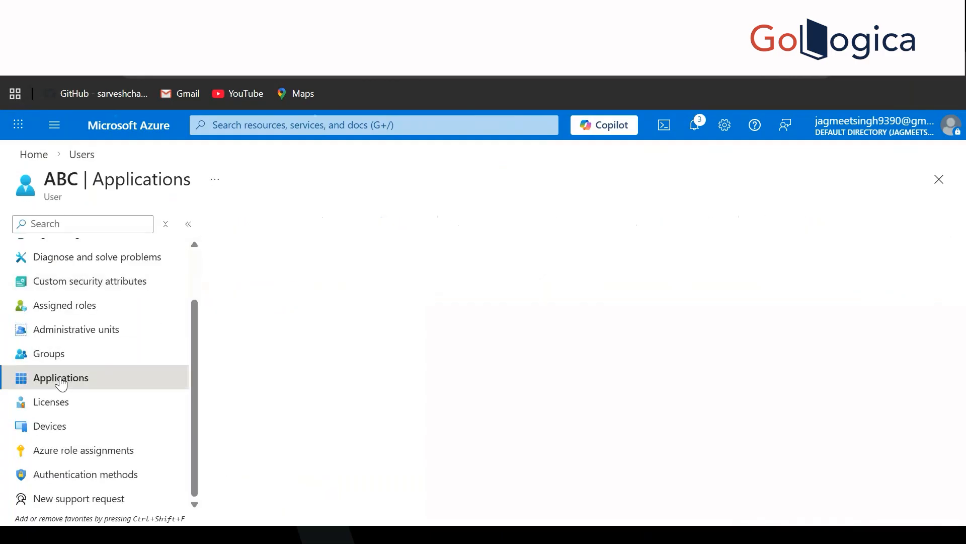
click(84, 411)
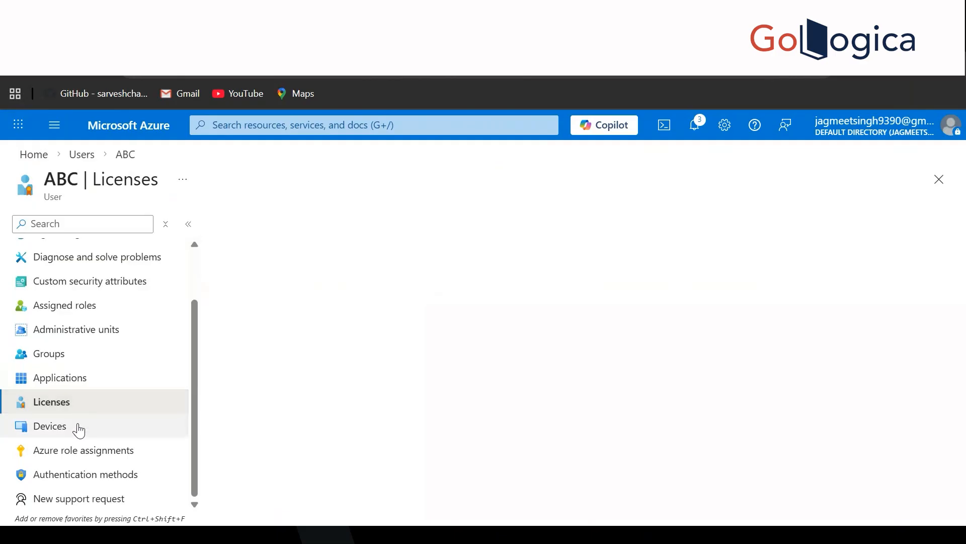
click(79, 431)
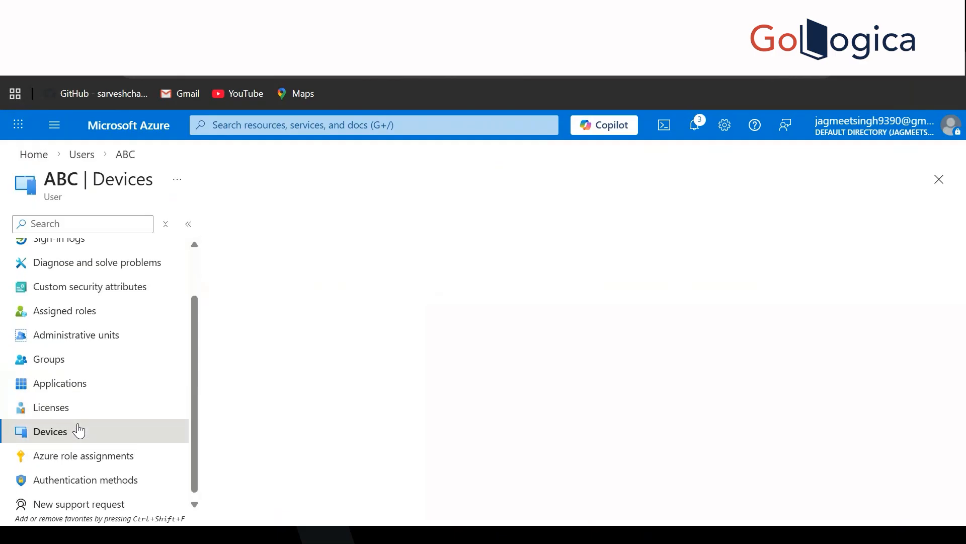
click(80, 154)
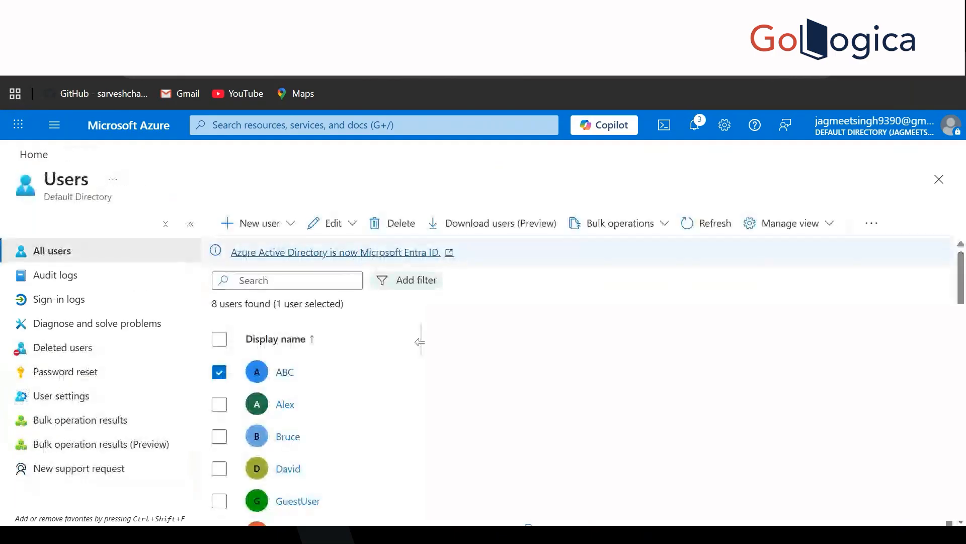
scroll(419, 342, down, 1)
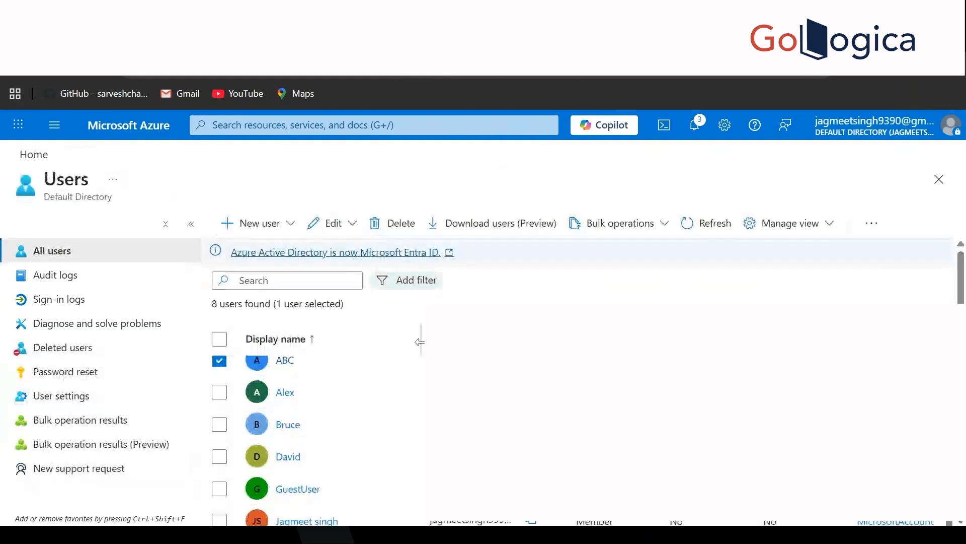
scroll(579, 275, down, 2)
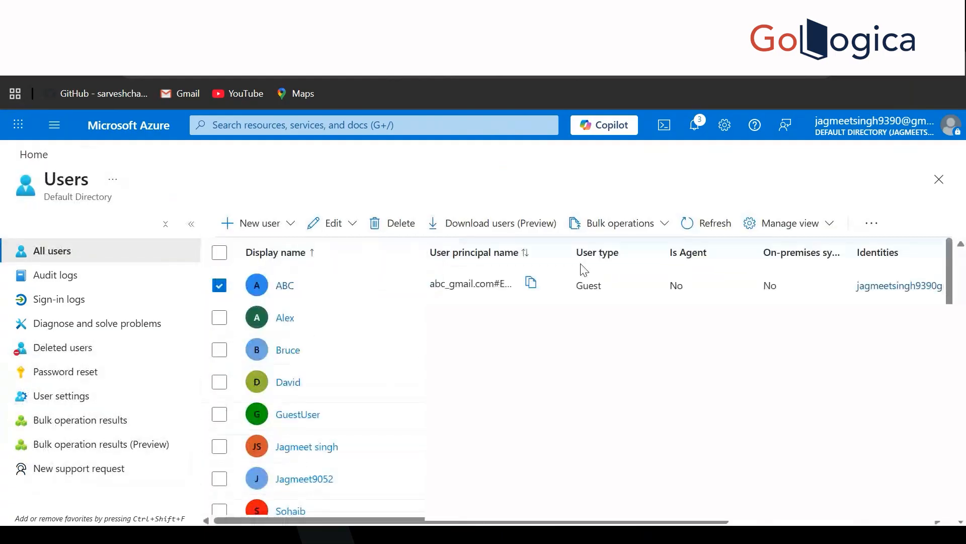
scroll(322, 383, up, 3)
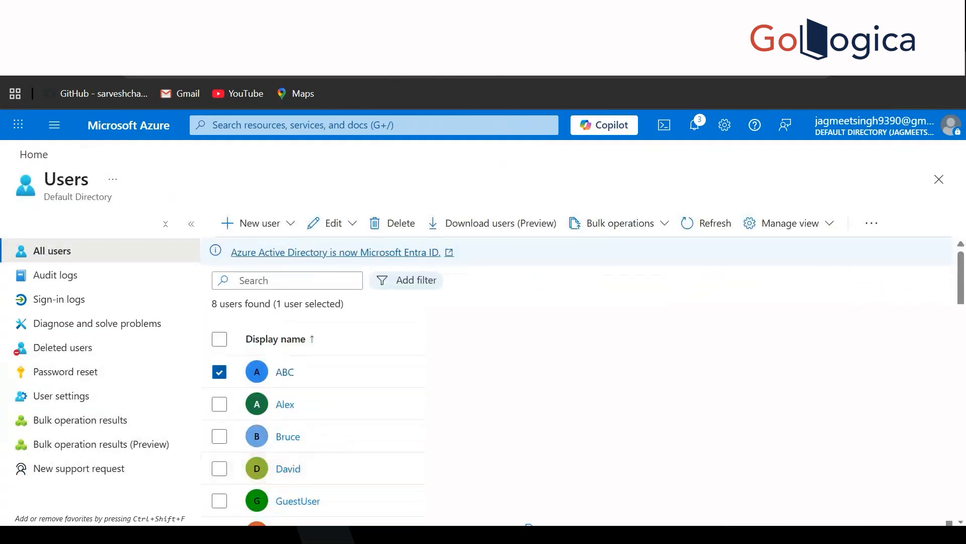
scroll(322, 413, down, 2)
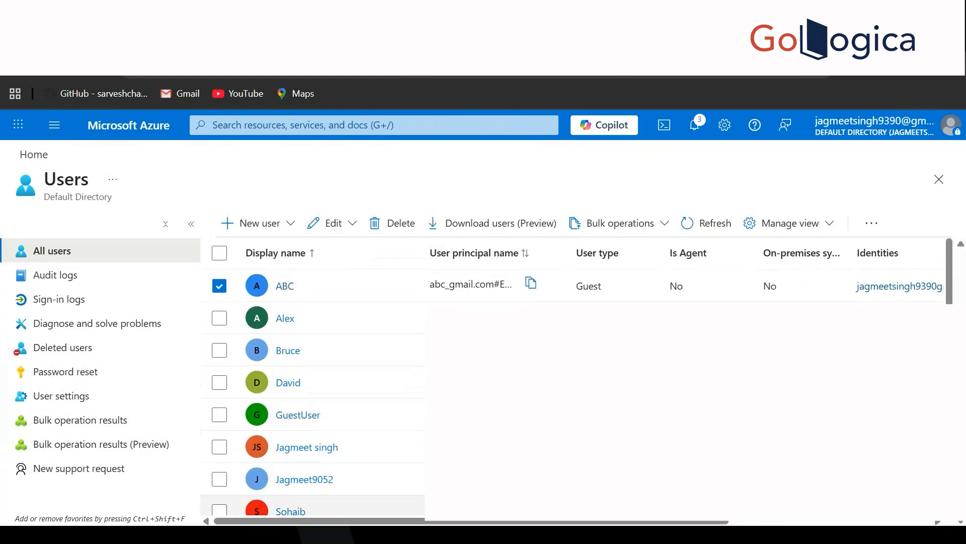
scroll(322, 504, down, 1)
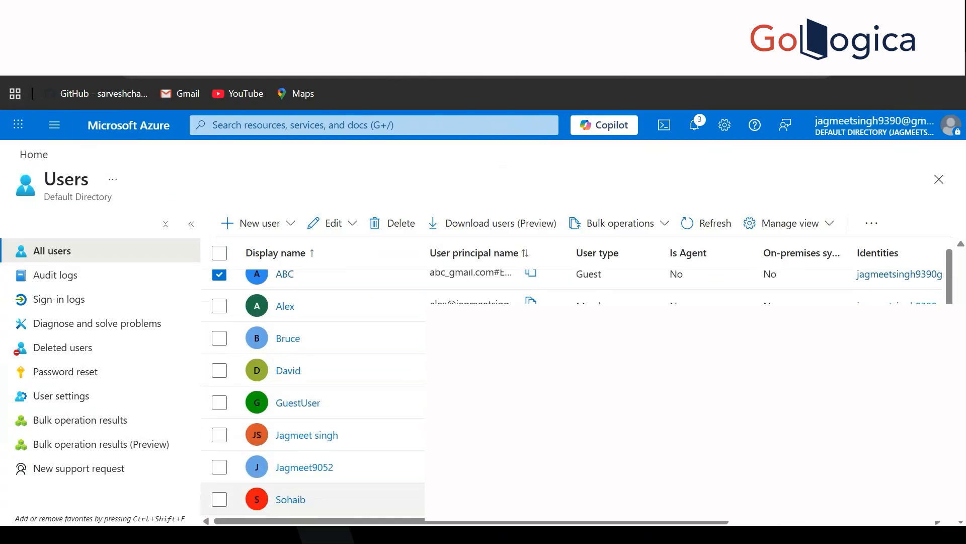
scroll(322, 402, up, 2)
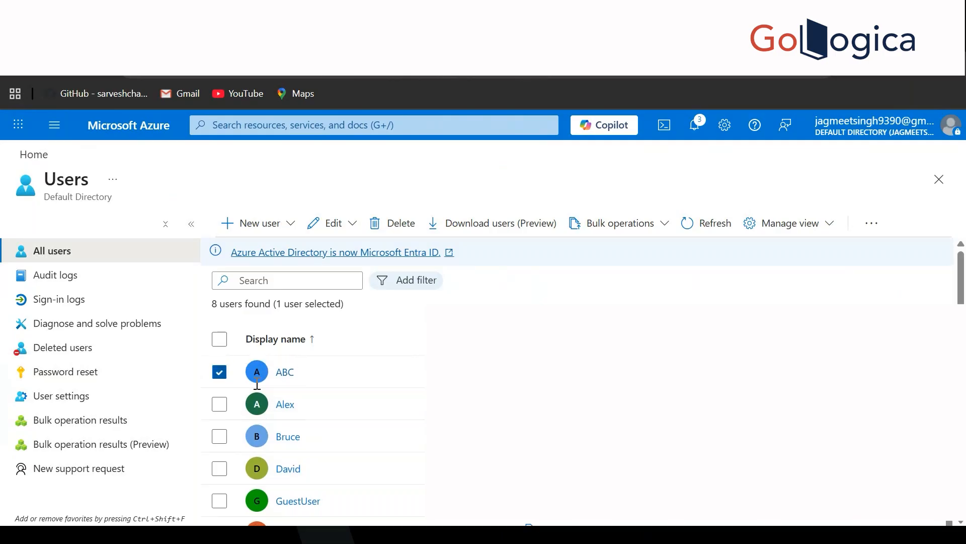
Step: Tick Sohaib, Bruce and David alongside ABC, delete all four, then view Deleted users
scroll(339, 407, down, 3)
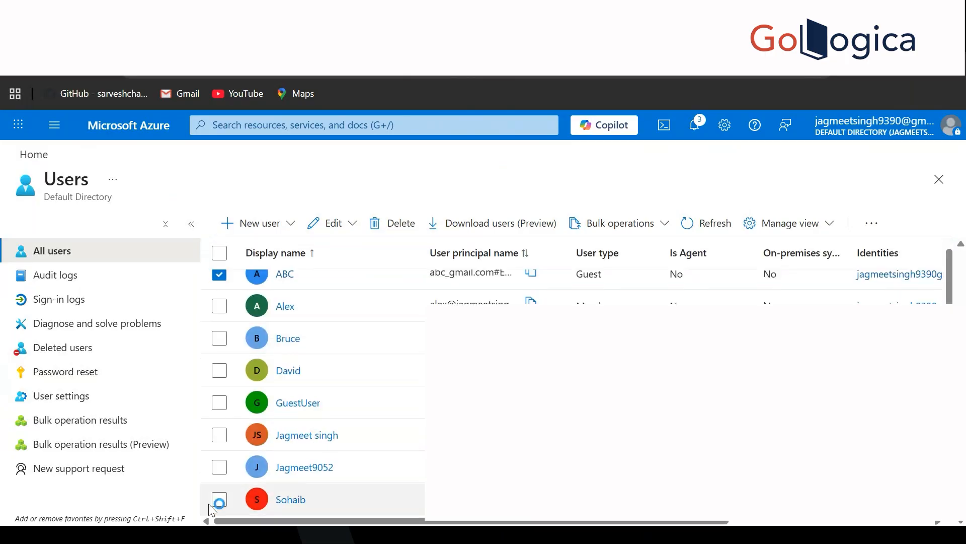
click(209, 503)
click(220, 338)
click(219, 371)
click(398, 223)
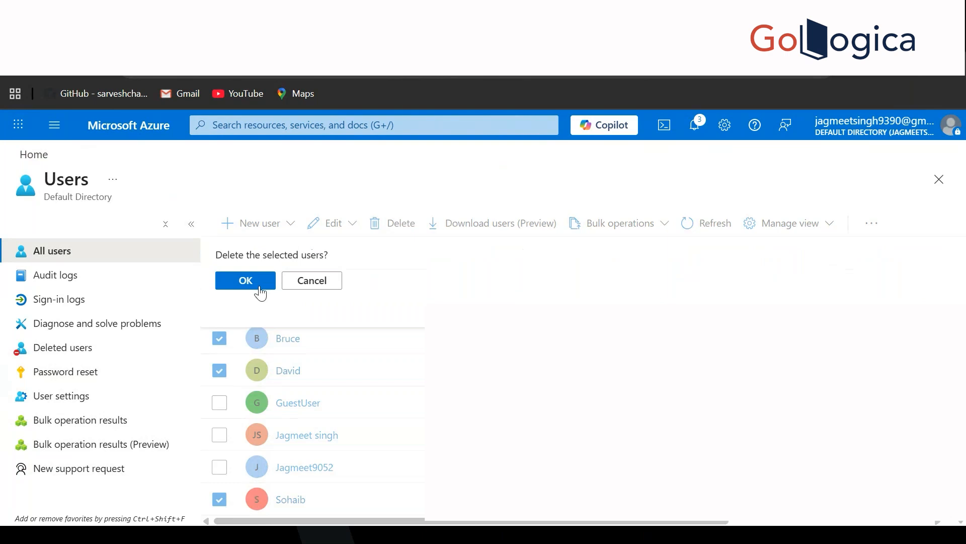
click(260, 290)
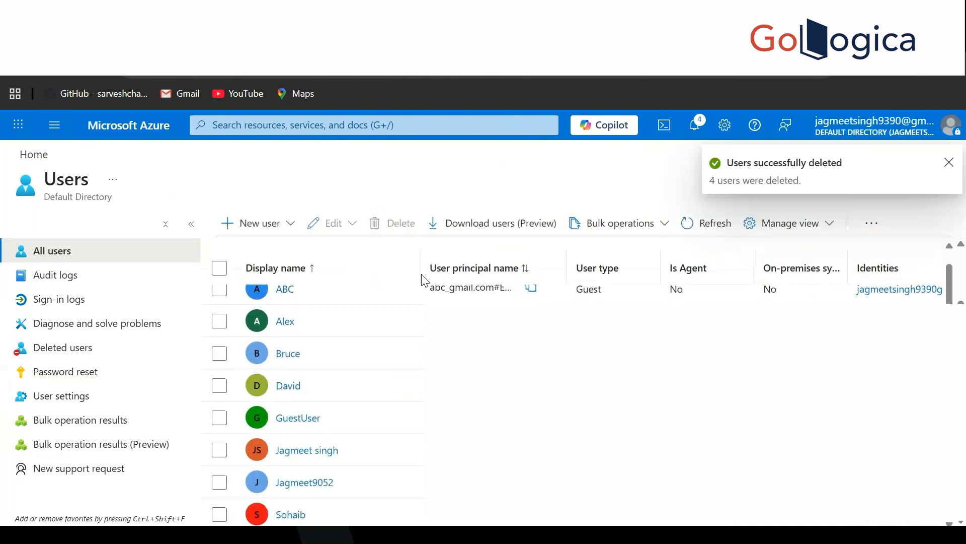
click(695, 236)
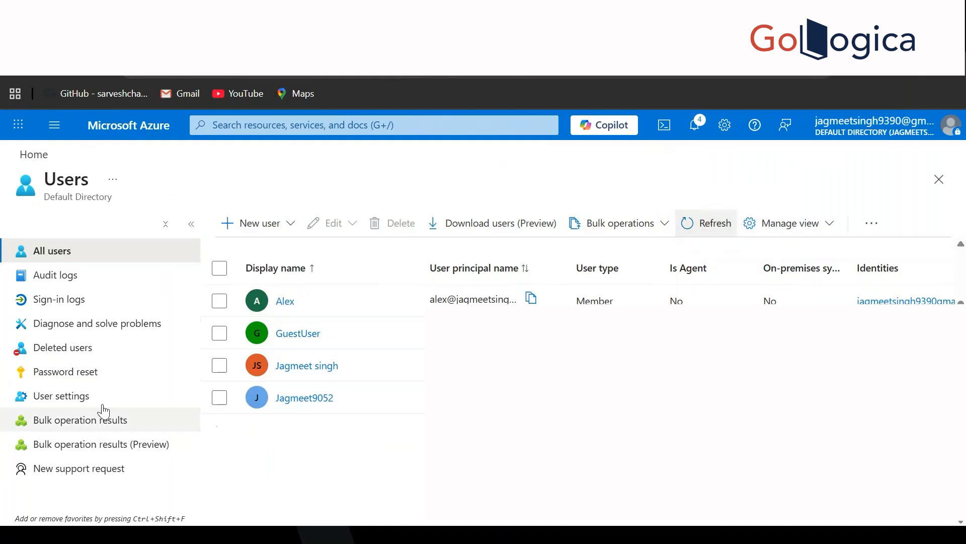
click(45, 350)
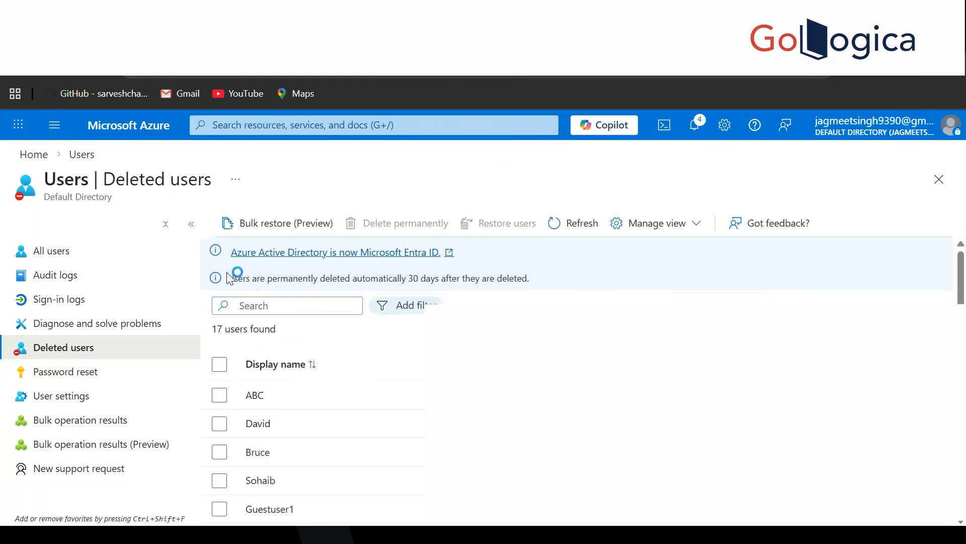
Step: Highlight the notice that deleted users are permanently removed after 30 days
drag(229, 278, 527, 278)
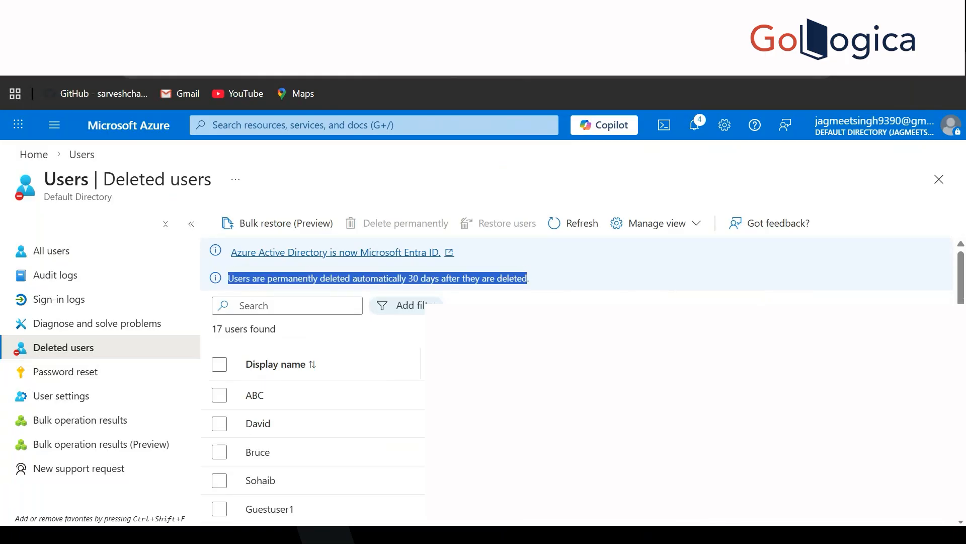
click(641, 275)
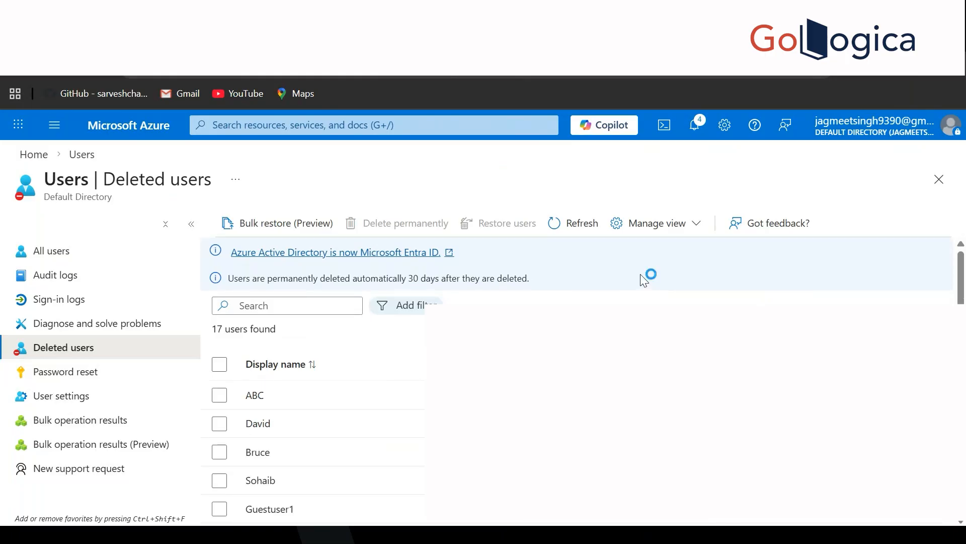
scroll(584, 293, down, 5)
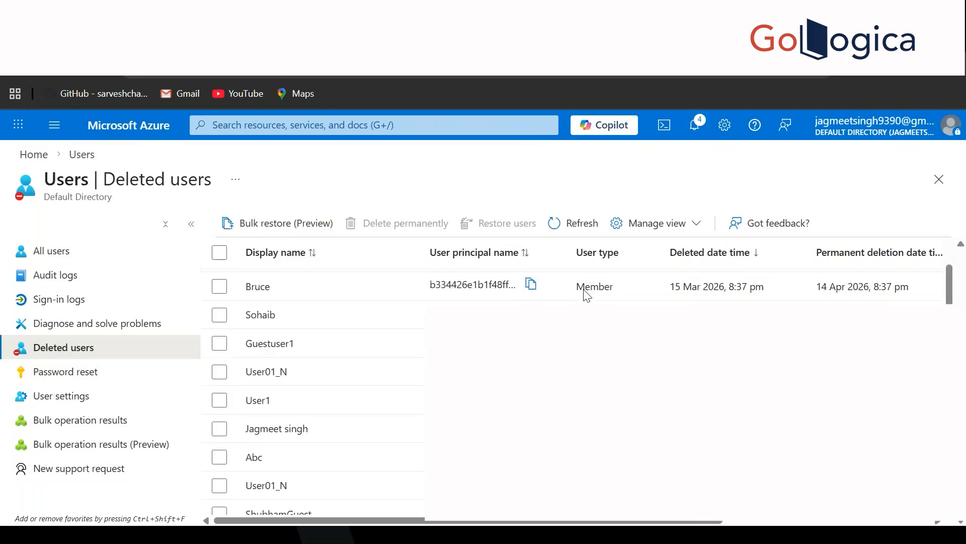
scroll(585, 290, up, 2)
scroll(586, 290, up, 2)
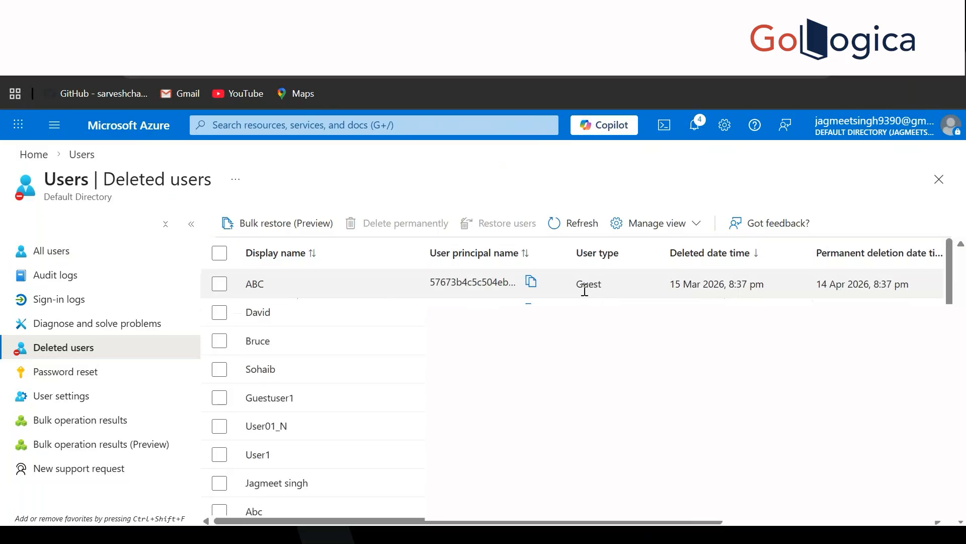
scroll(586, 290, up, 3)
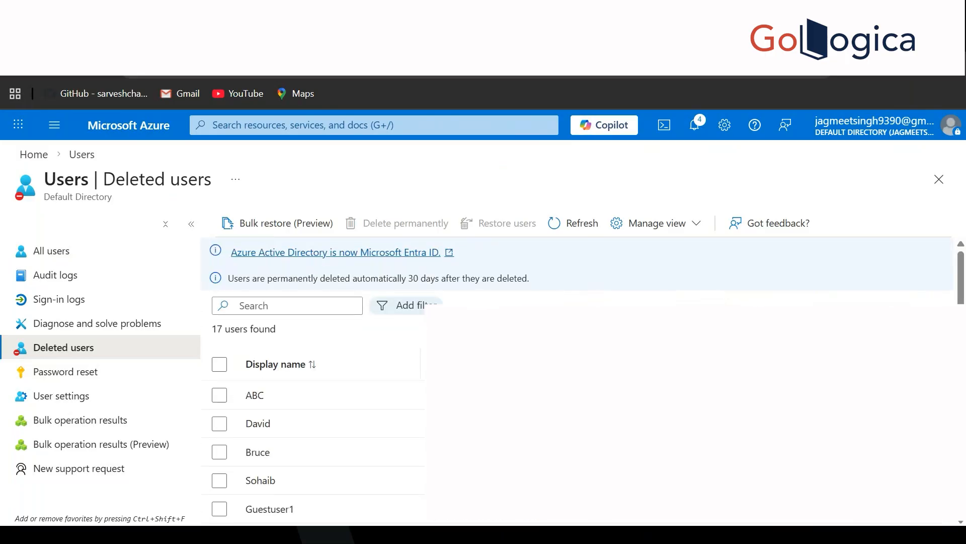
scroll(287, 421, down, 3)
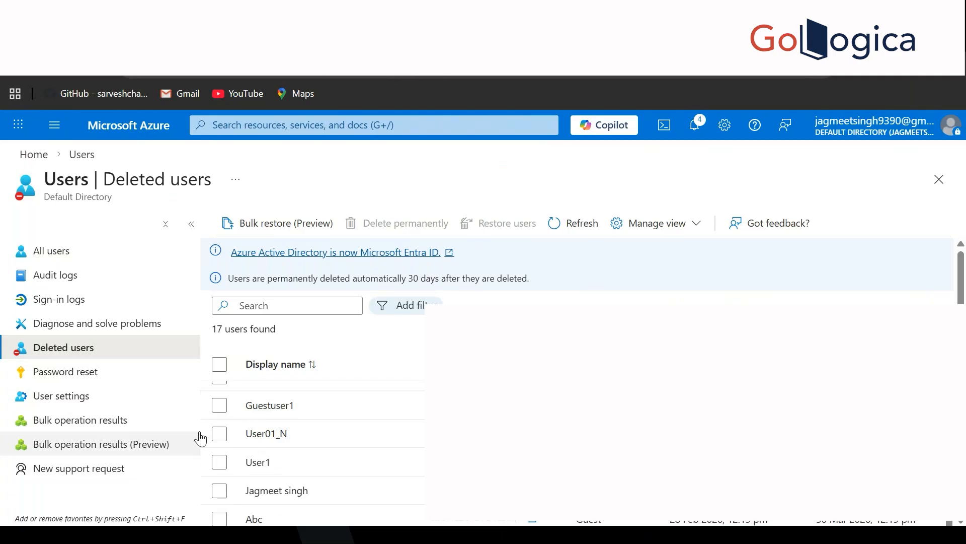
scroll(216, 443, up, 2)
Step: Restore Sohaib from Deleted users and go back to All users
click(219, 448)
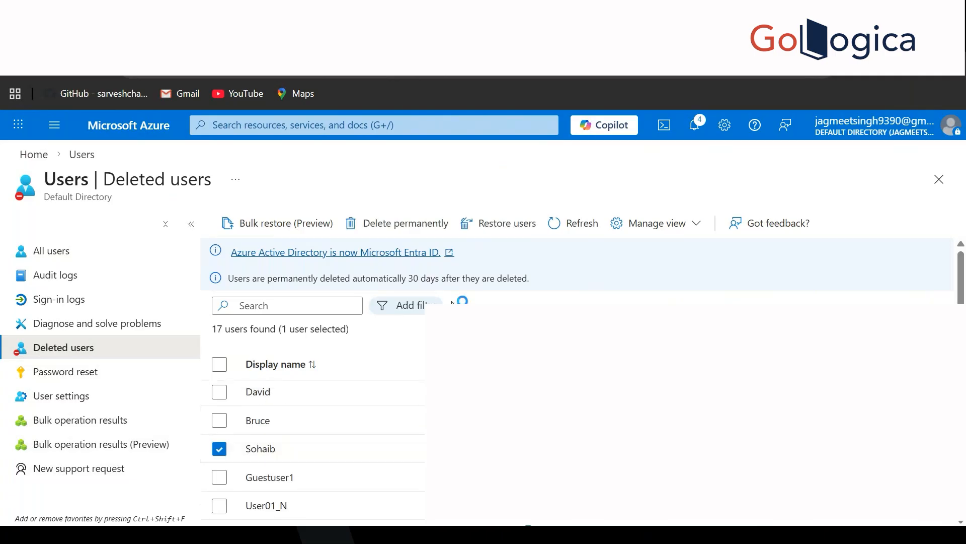
click(503, 223)
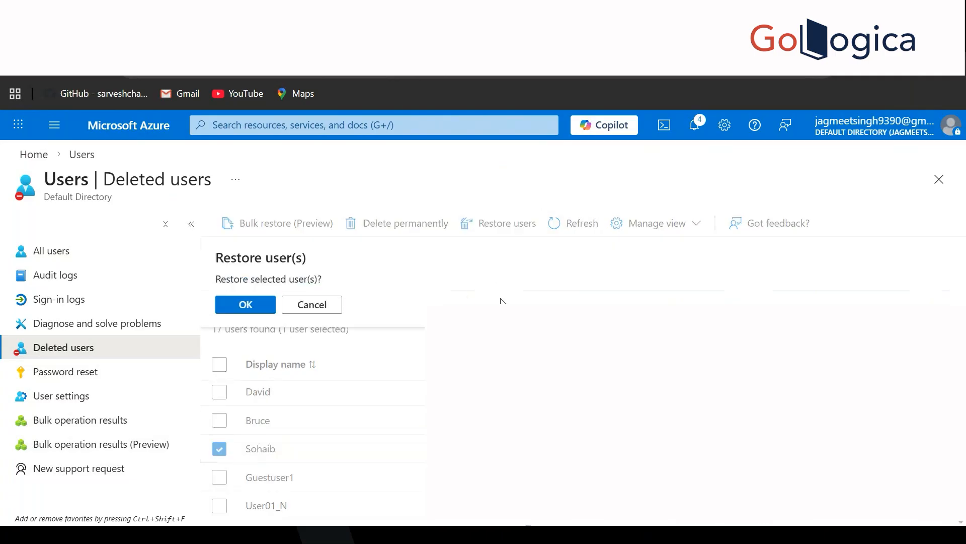
click(253, 305)
click(71, 250)
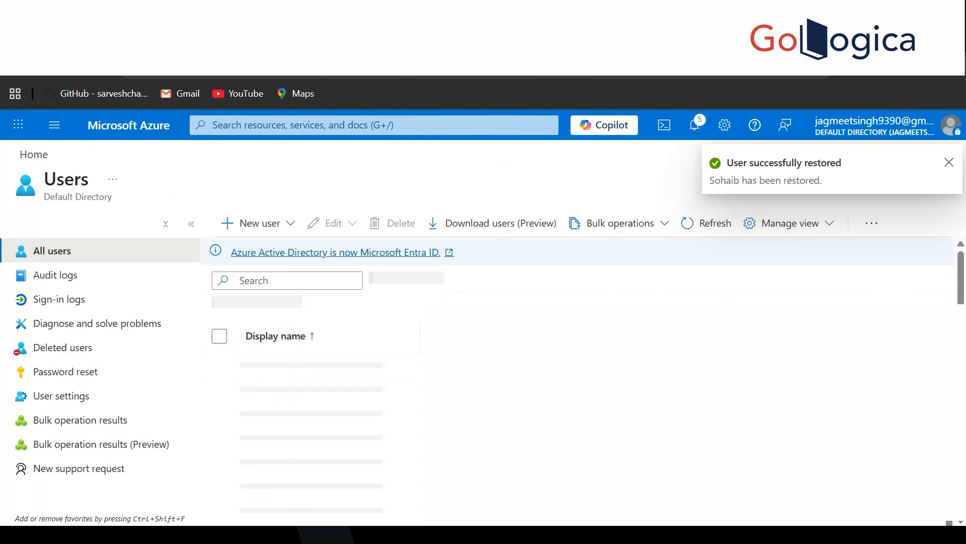